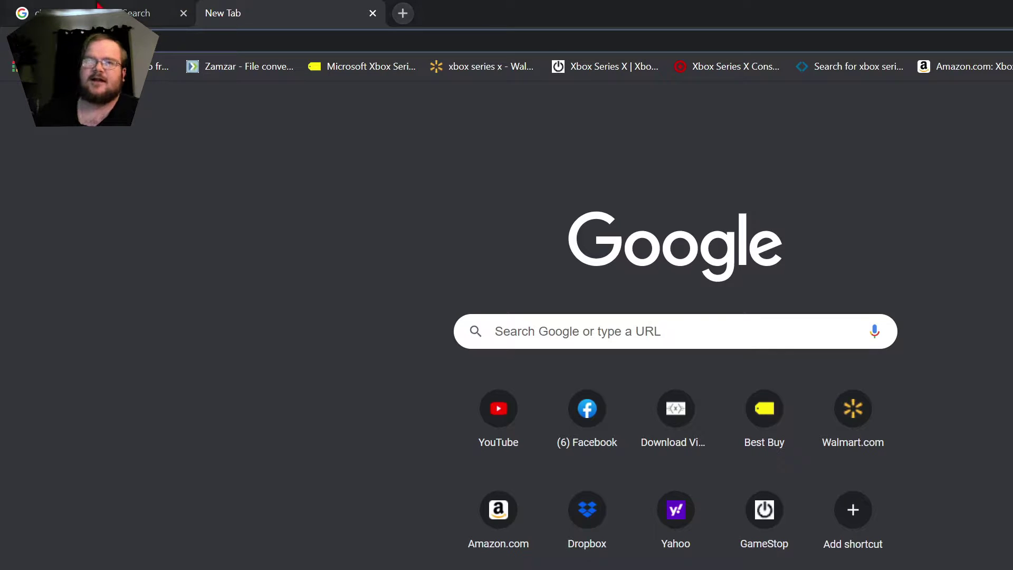
# Step: Preview several city skyline image results and choose the Business Insider picture of tall buildings under a blue sky
pyautogui.click(85, 13)
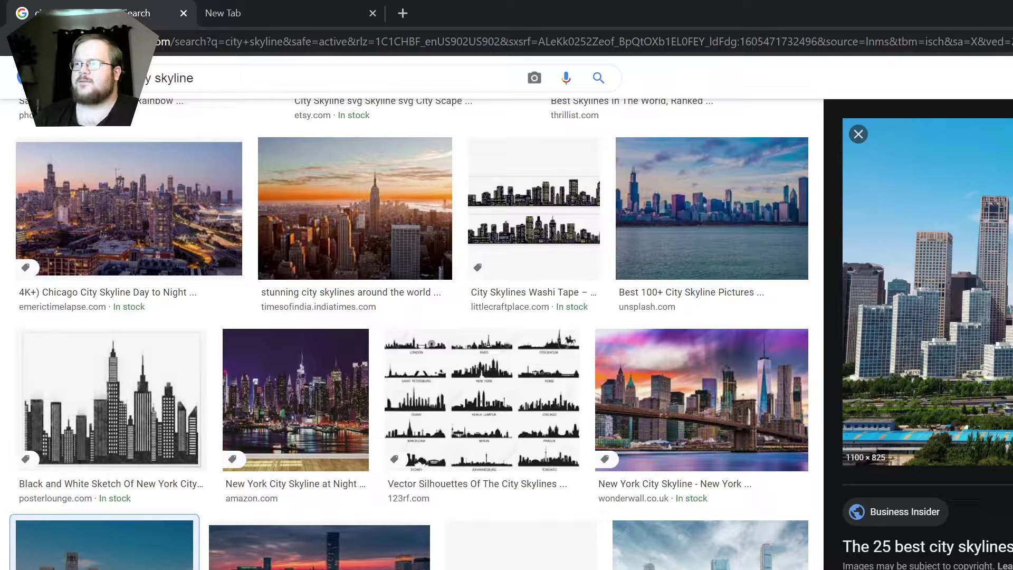
pyautogui.click(397, 227)
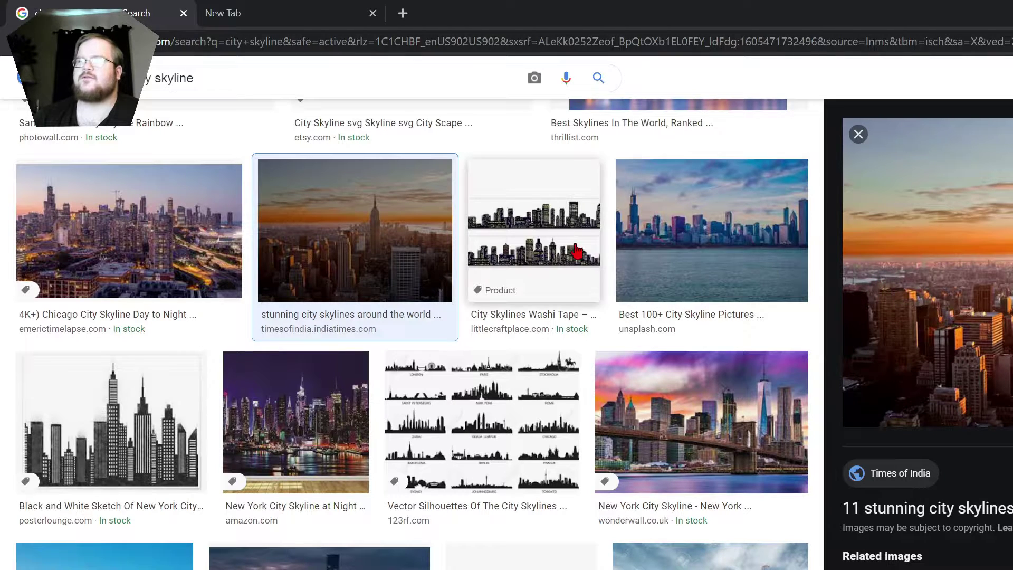
pyautogui.click(710, 557)
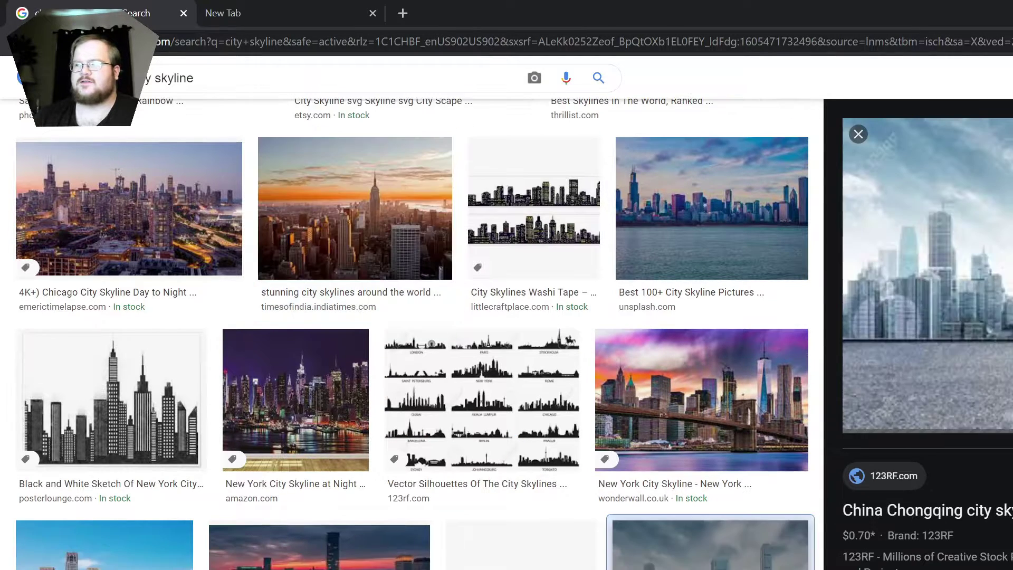
pyautogui.scroll(1, 579, 533)
pyautogui.scroll(10, 581, 527)
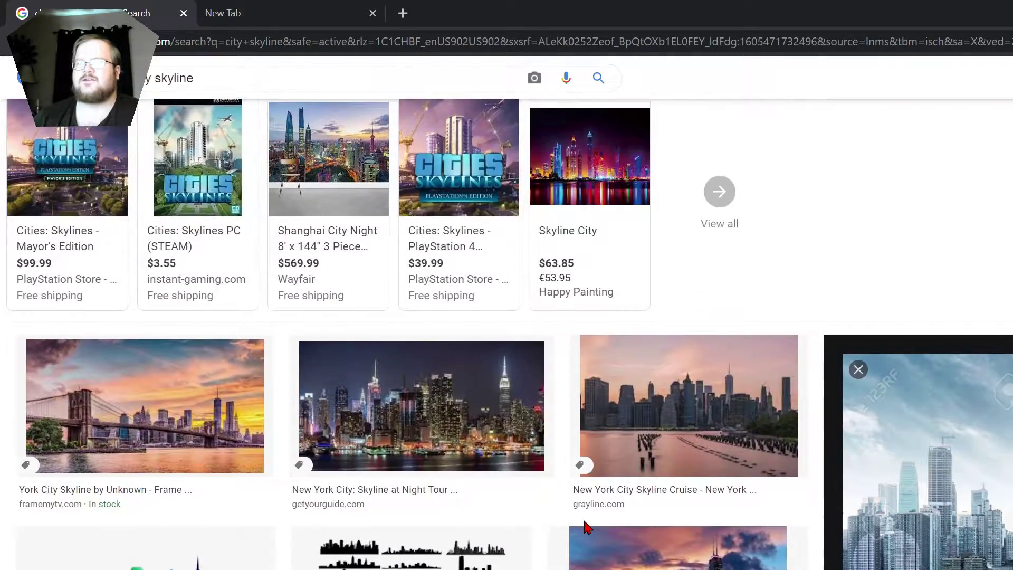
pyautogui.scroll(-15, 586, 525)
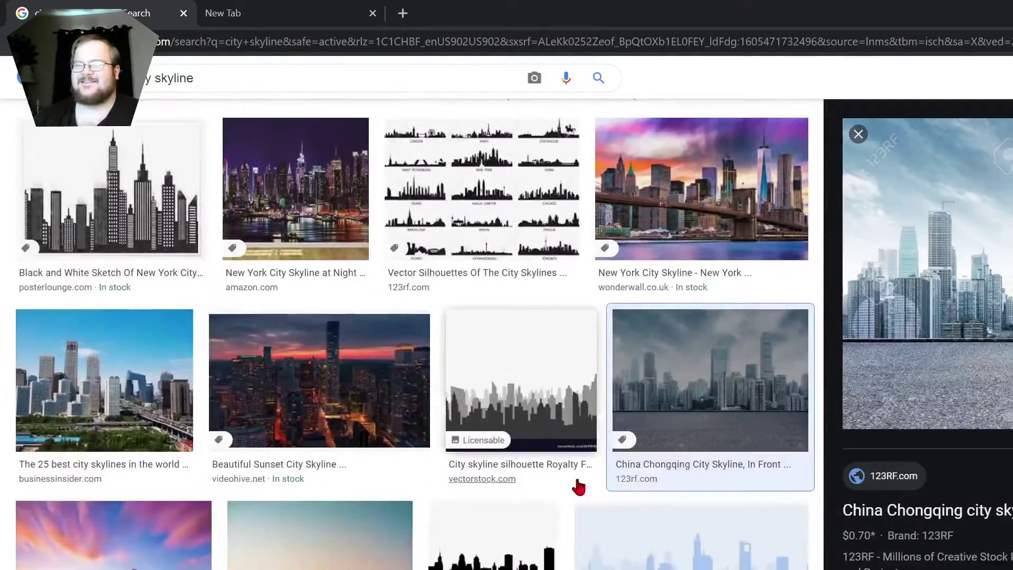
pyautogui.click(106, 380)
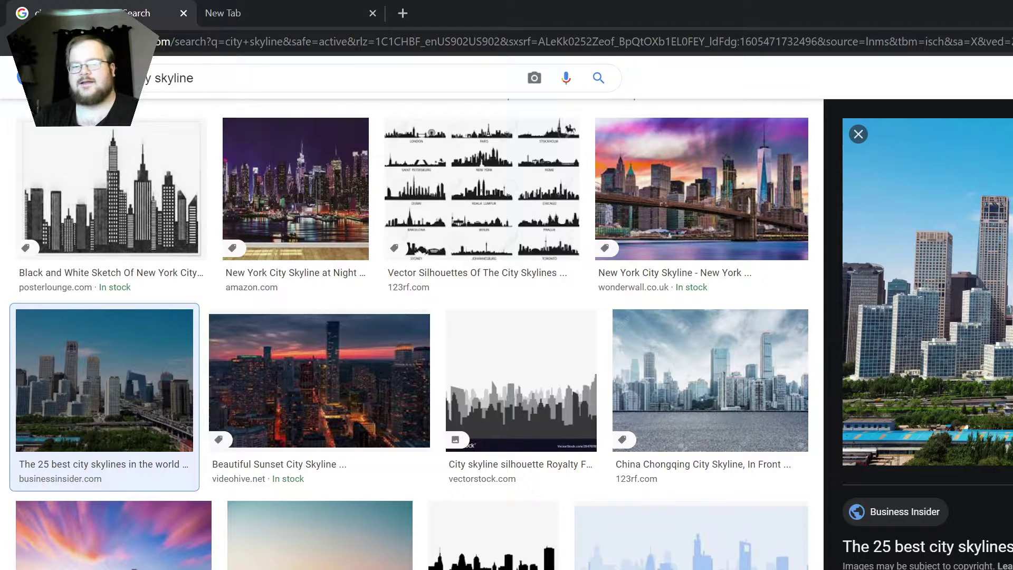
# Step: Search the images for "ps5" and pick a picture from the results showing the Xbox Series X beside the PS5
pyautogui.tripleClick(219, 87)
pyautogui.press('BackSpace')
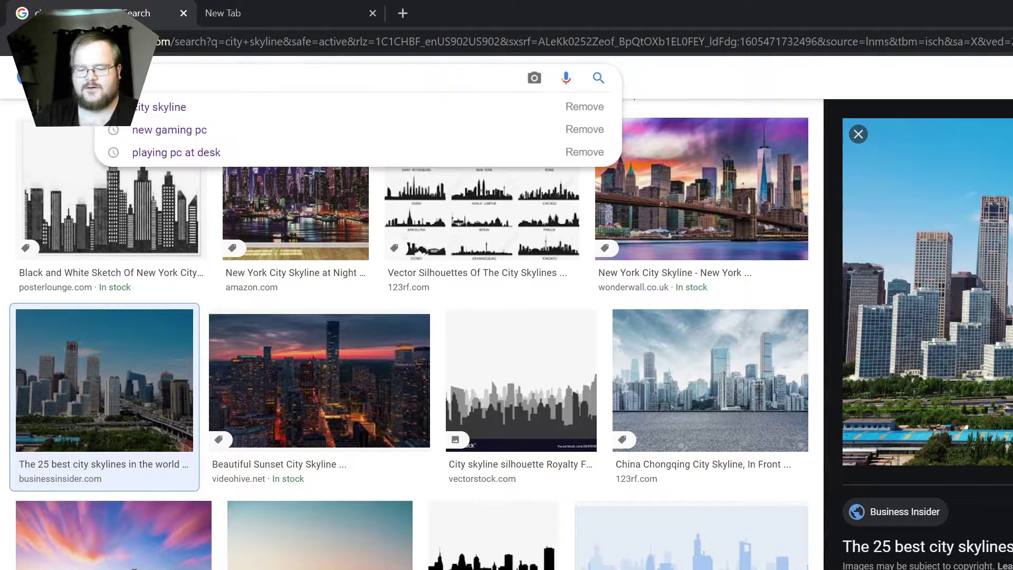
pyautogui.write('ps5')
pyautogui.press('Return')
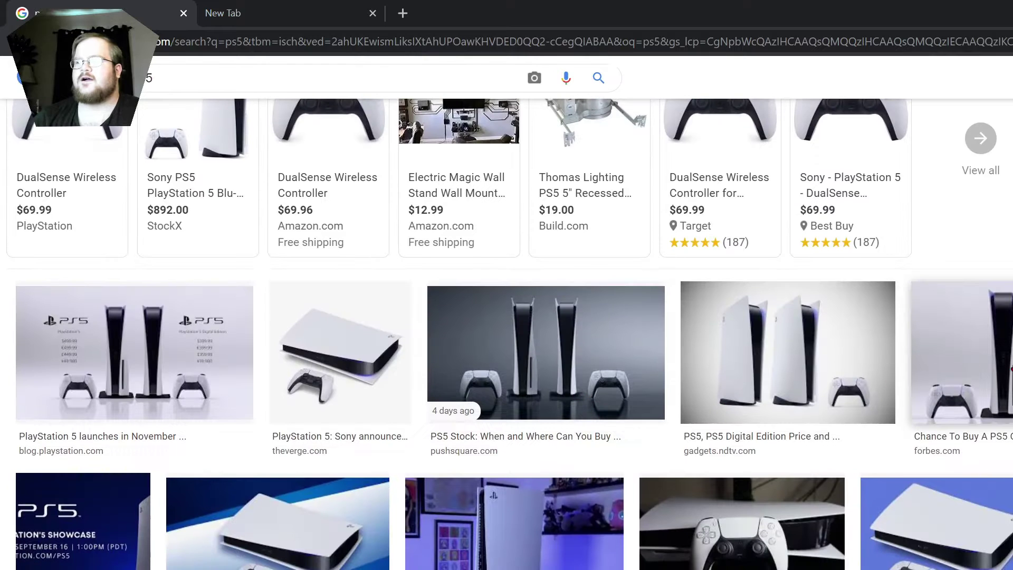
pyautogui.scroll(-2, 369, 407)
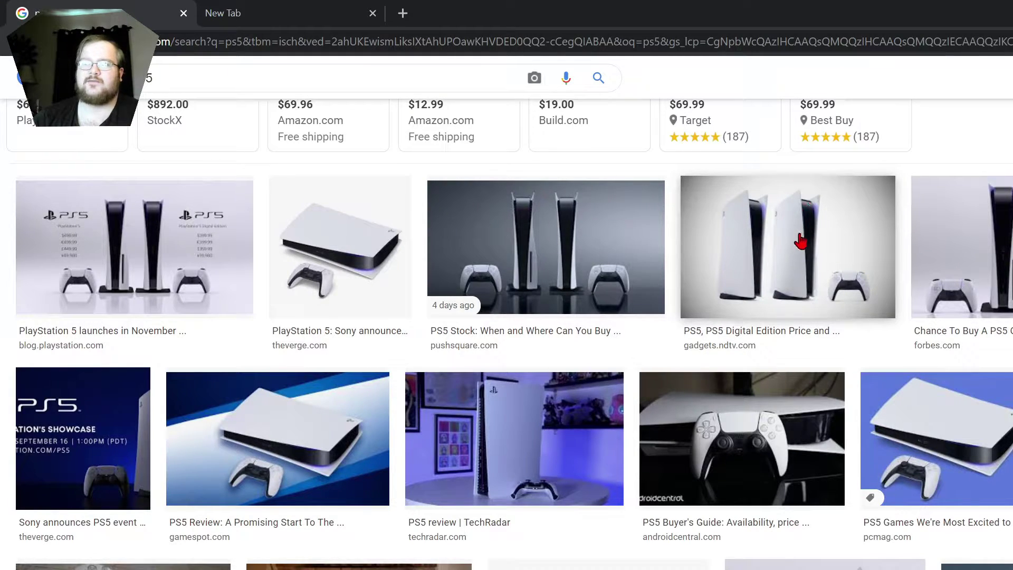
pyautogui.scroll(-8, 817, 262)
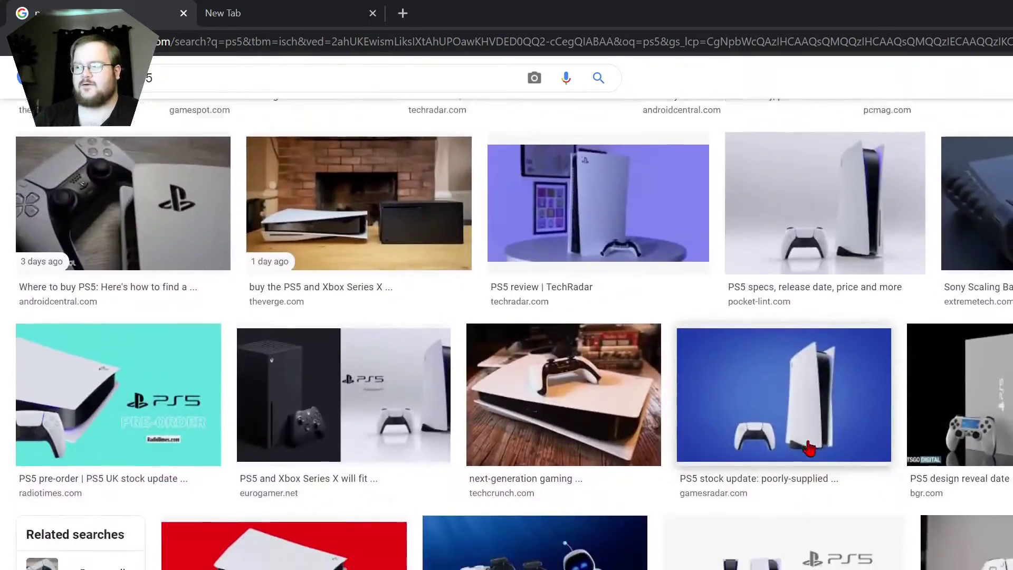
pyautogui.scroll(-3, 808, 448)
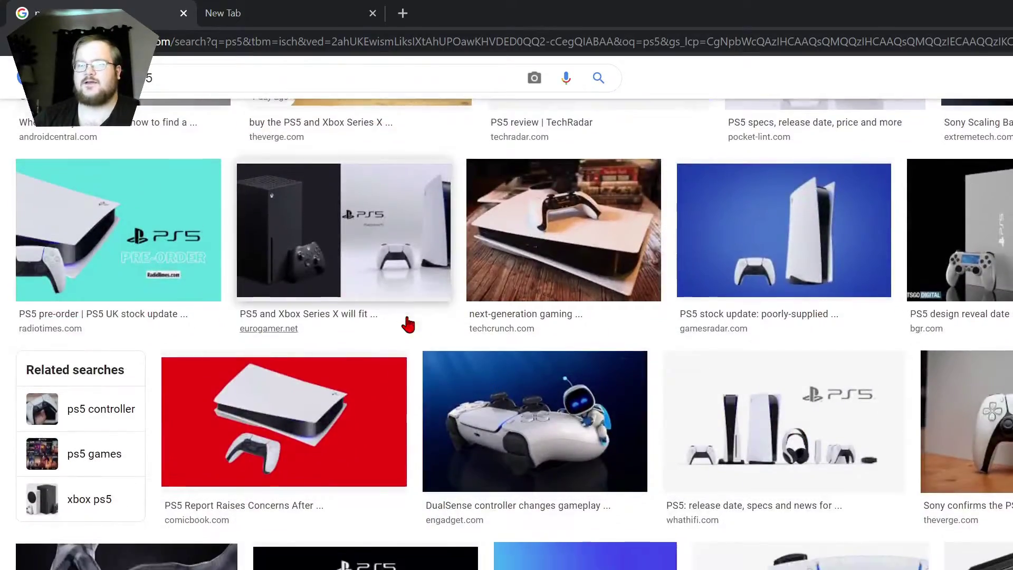
pyautogui.scroll(-8, 262, 394)
pyautogui.click(262, 394)
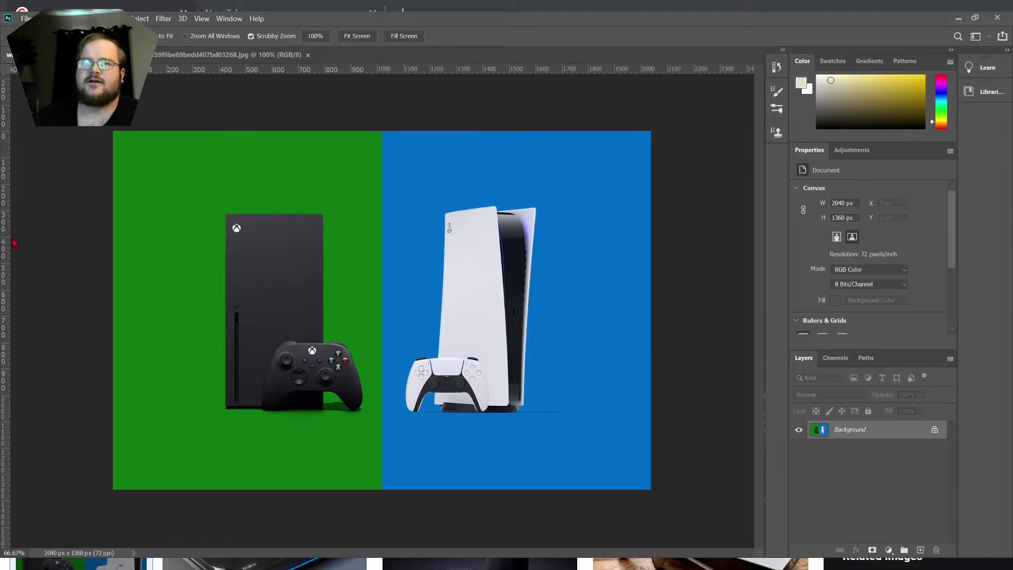
# Step: In Photoshop, remove the green and blue backgrounds around the two consoles with the Magic Eraser
pyautogui.press('e')
pyautogui.hotkey('shift', 'e')
pyautogui.click(142, 222)
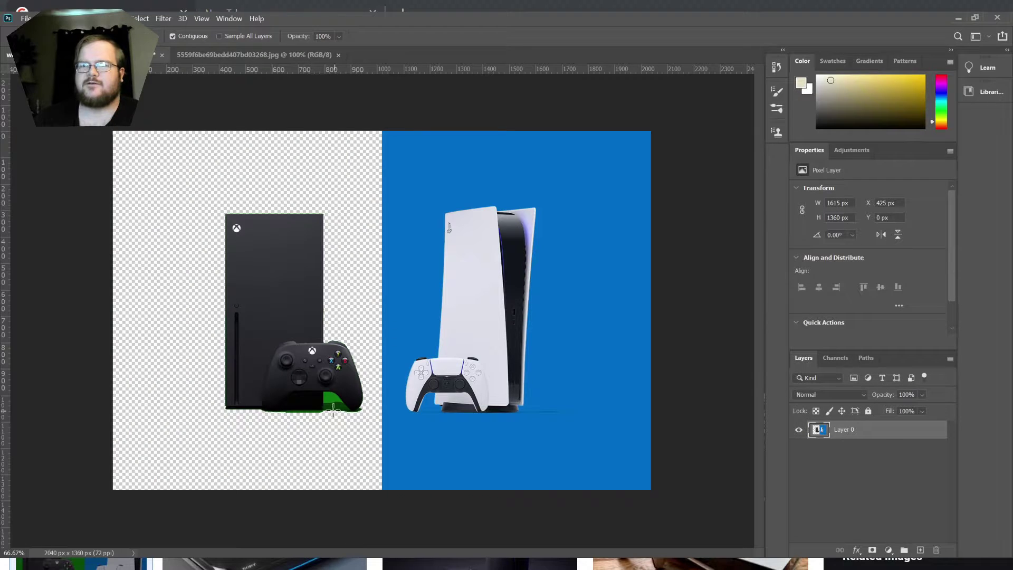
pyautogui.click(397, 323)
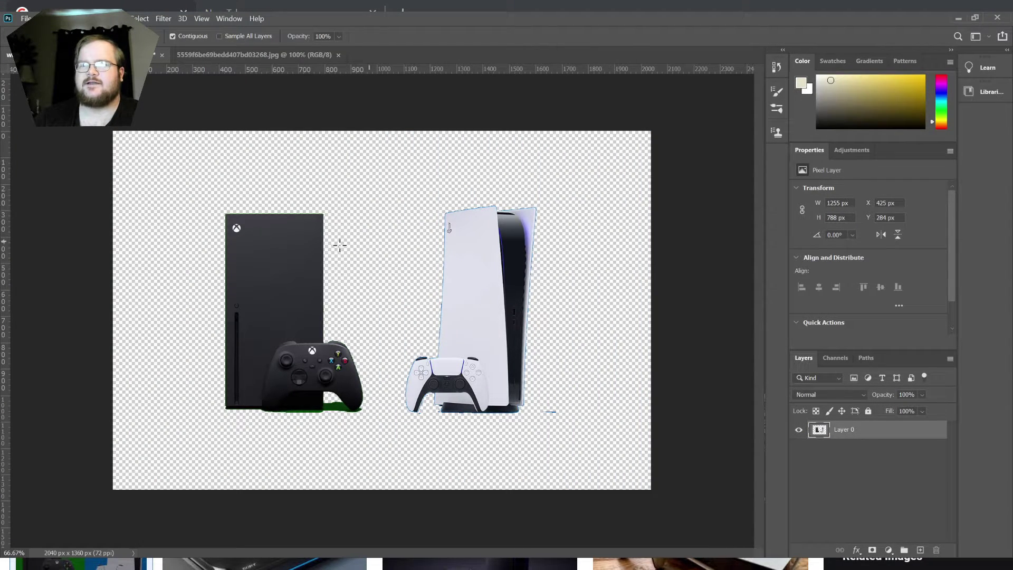
# Step: Try to erase the stray blue line beside the PS5 and the green shadow under the Xbox controller
pyautogui.press('z')
pyautogui.moveTo(483, 210)
pyautogui.mouseDown()
pyautogui.moveTo(533, 208)
pyautogui.moveTo(459, 221)
pyautogui.moveTo(471, 352)
pyautogui.moveTo(479, 351)
pyautogui.moveTo(273, 321)
pyautogui.mouseUp()
pyautogui.press('e')
pyautogui.hotkey('shift', 'e')
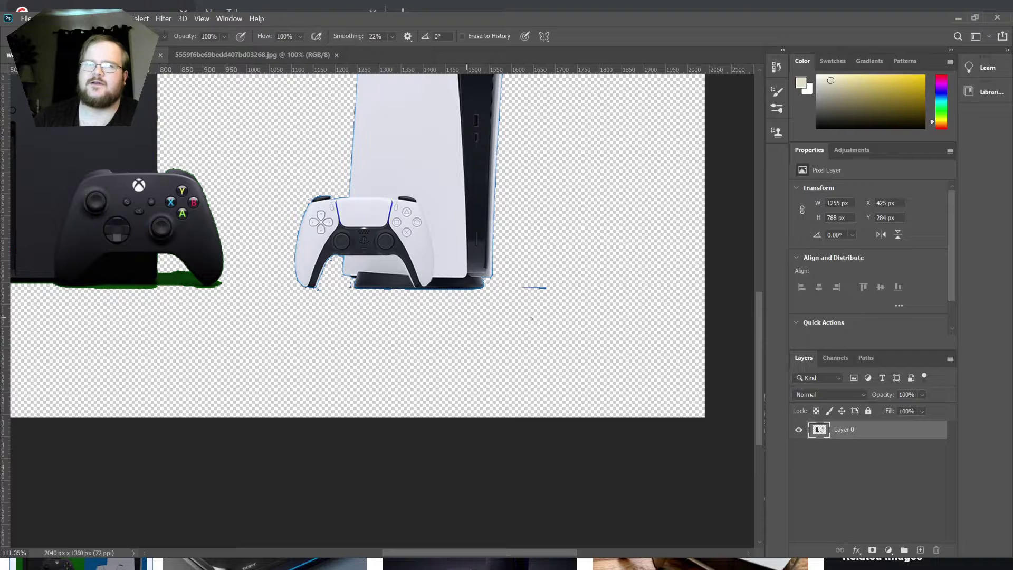
pyautogui.moveTo(548, 288); pyautogui.dragTo(519, 287)
pyautogui.moveTo(163, 279); pyautogui.dragTo(178, 275)
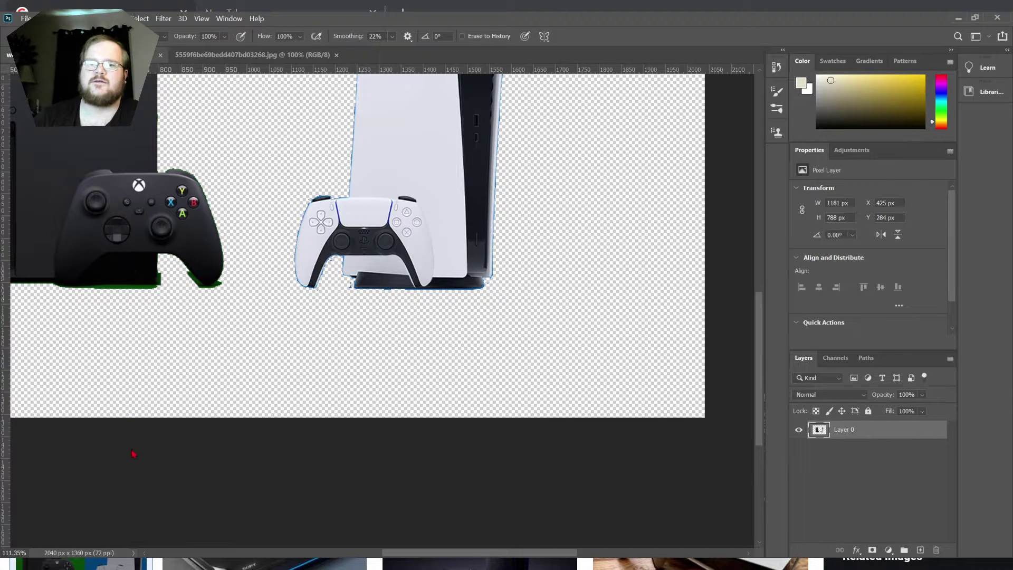
# Step: Erase the leftover green fringe and shadow along the base of the Xbox and its controller with the Eraser
pyautogui.moveTo(267, 469)
pyautogui.mouseDown()
pyautogui.moveTo(529, 214)
pyautogui.moveTo(538, 185)
pyautogui.mouseUp()
pyautogui.press('z')
pyautogui.moveTo(214, 314)
pyautogui.mouseDown()
pyautogui.moveTo(195, 310)
pyautogui.moveTo(206, 311)
pyautogui.mouseUp()
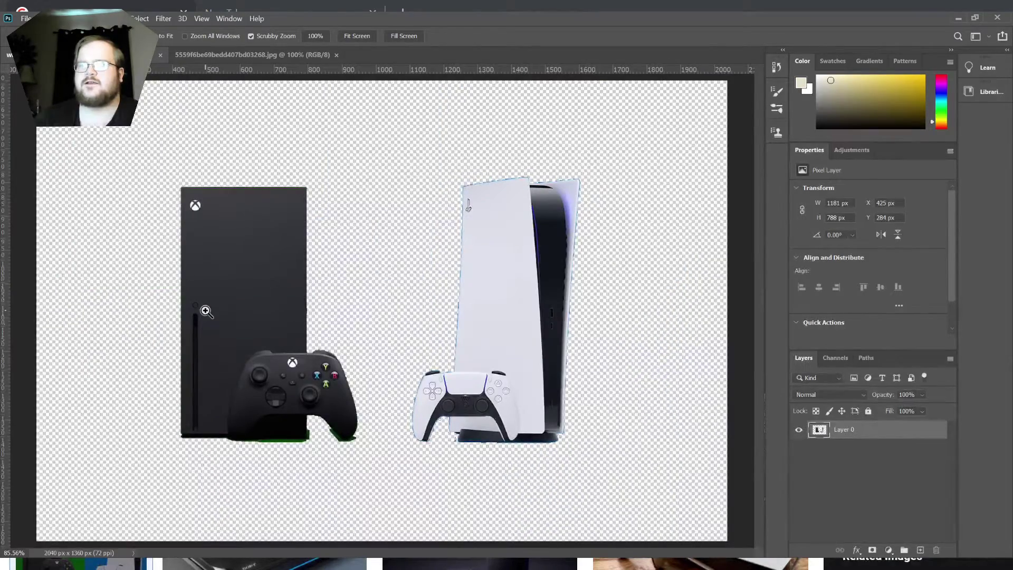
pyautogui.moveTo(259, 456); pyautogui.dragTo(311, 424)
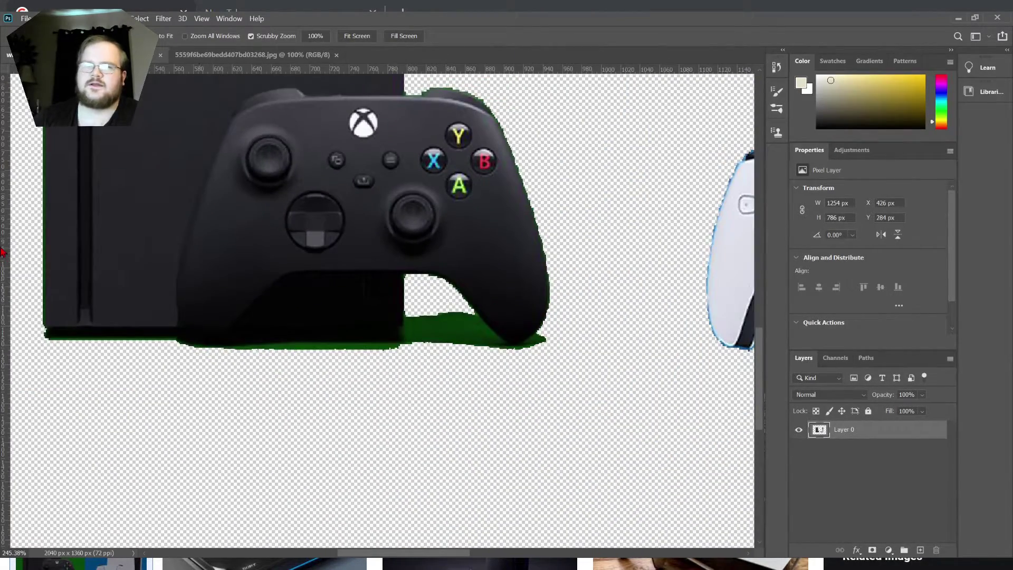
pyautogui.press('e')
pyautogui.hotkey('shift', 'e')
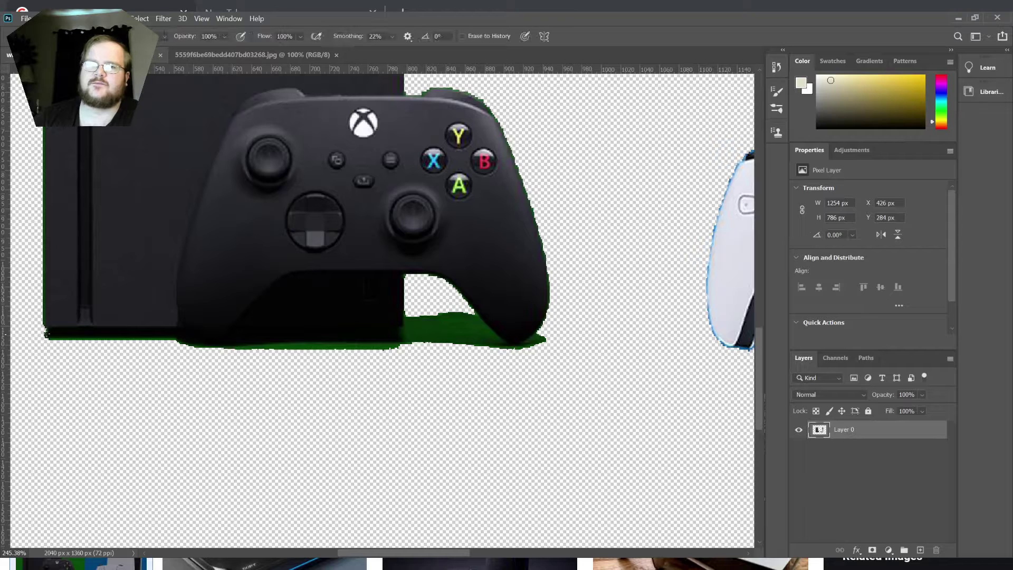
pyautogui.moveTo(46, 334); pyautogui.dragTo(163, 345)
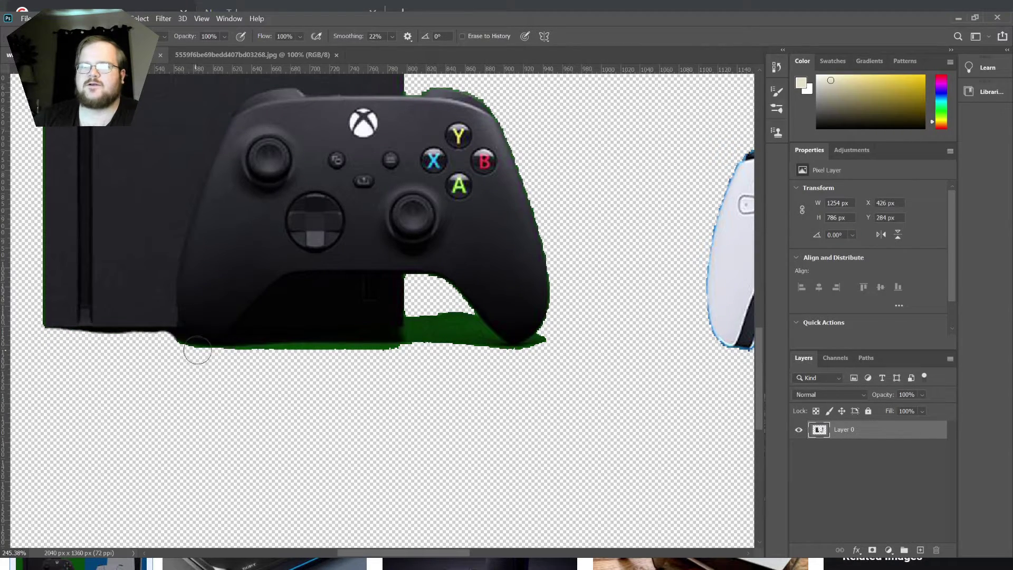
pyautogui.moveTo(211, 357); pyautogui.dragTo(390, 362)
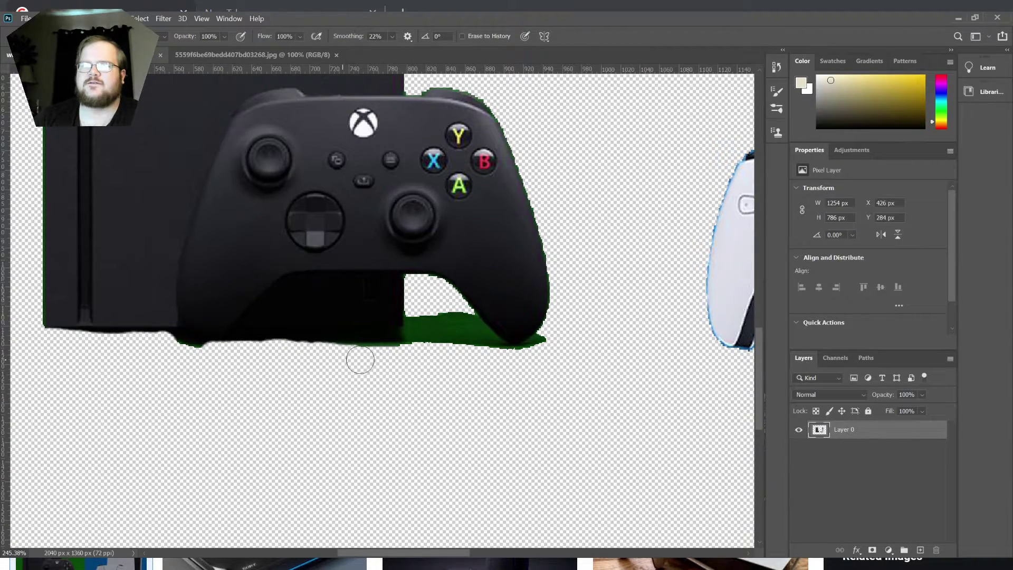
pyautogui.moveTo(420, 306)
pyautogui.mouseDown()
pyautogui.moveTo(418, 357)
pyautogui.moveTo(434, 301)
pyautogui.moveTo(500, 355)
pyautogui.moveTo(543, 346)
pyautogui.moveTo(502, 358)
pyautogui.mouseUp()
# Step: Erase the stray blue mark on the transparent area beside the PS5's base
pyautogui.press('z')
pyautogui.moveTo(34, 391); pyautogui.dragTo(153, 393)
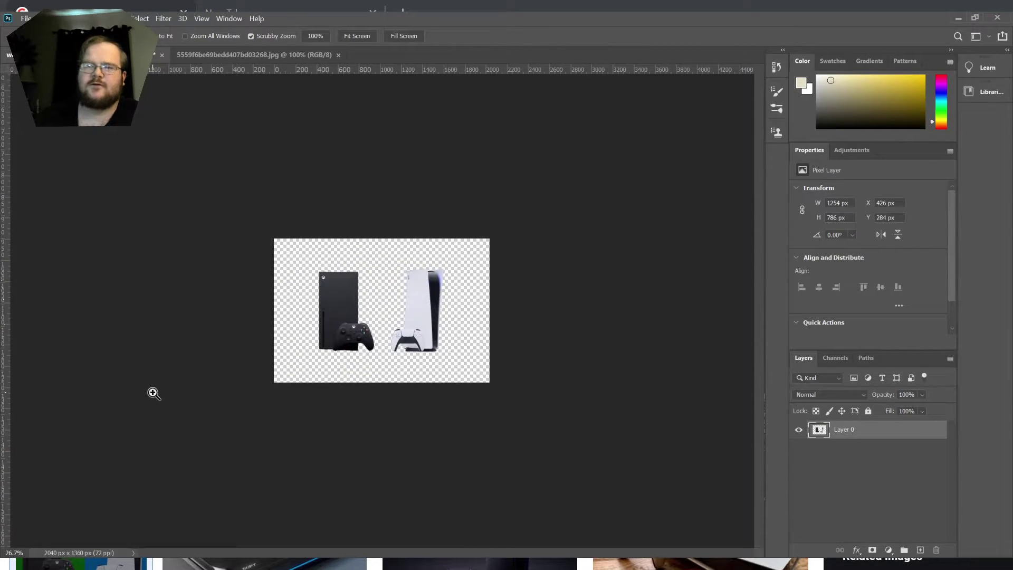
pyautogui.moveTo(435, 343); pyautogui.dragTo(519, 342)
pyautogui.press('e')
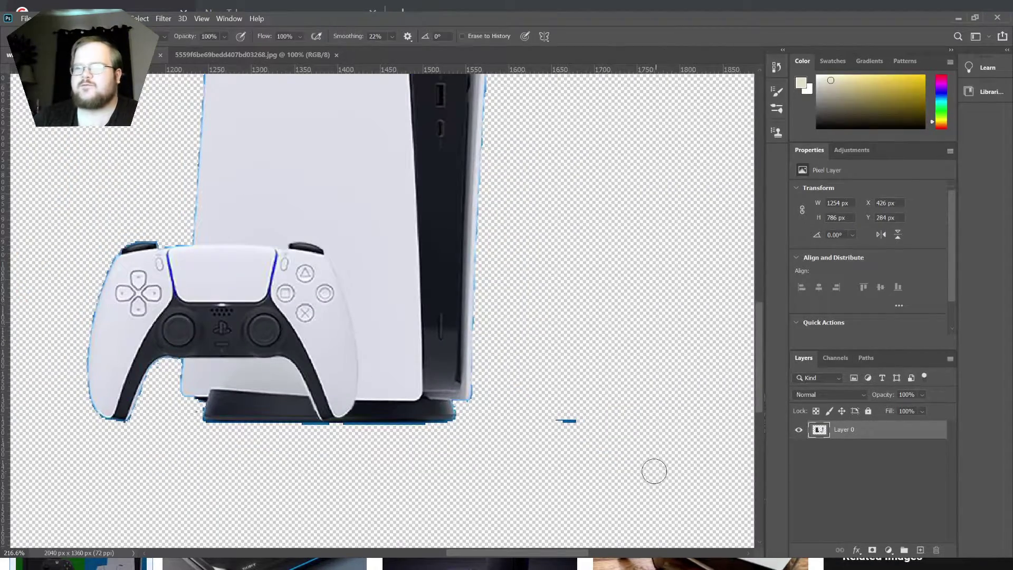
pyautogui.moveTo(554, 425); pyautogui.dragTo(564, 419)
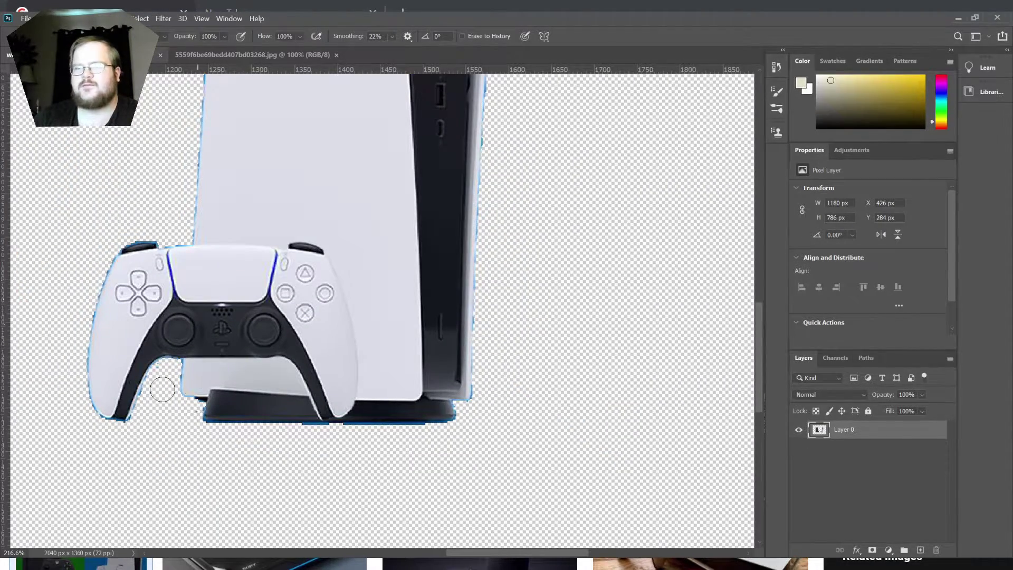
# Step: Select both the Xbox and PS5 layers and move them into the city skyline document
pyautogui.press('z')
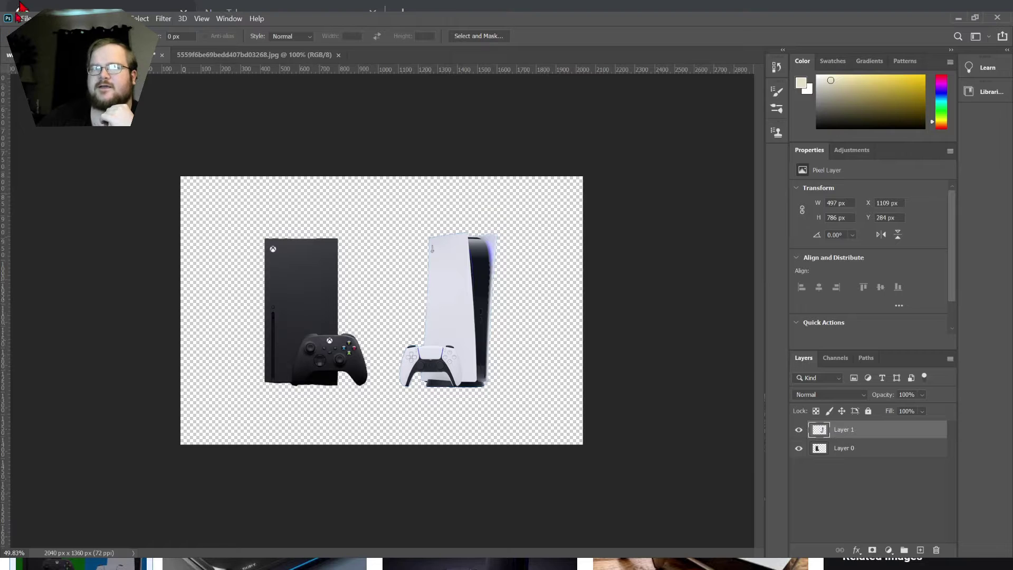
pyautogui.keyDown('shift'); pyautogui.click(842, 454); pyautogui.keyUp('shift')
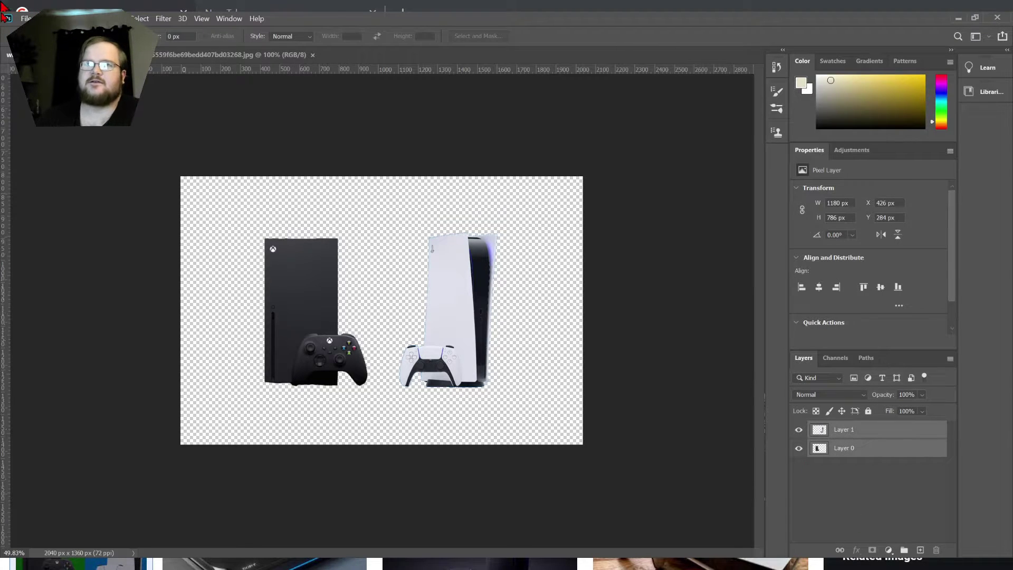
pyautogui.click(203, 54)
pyautogui.moveTo(203, 54); pyautogui.dragTo(500, 187)
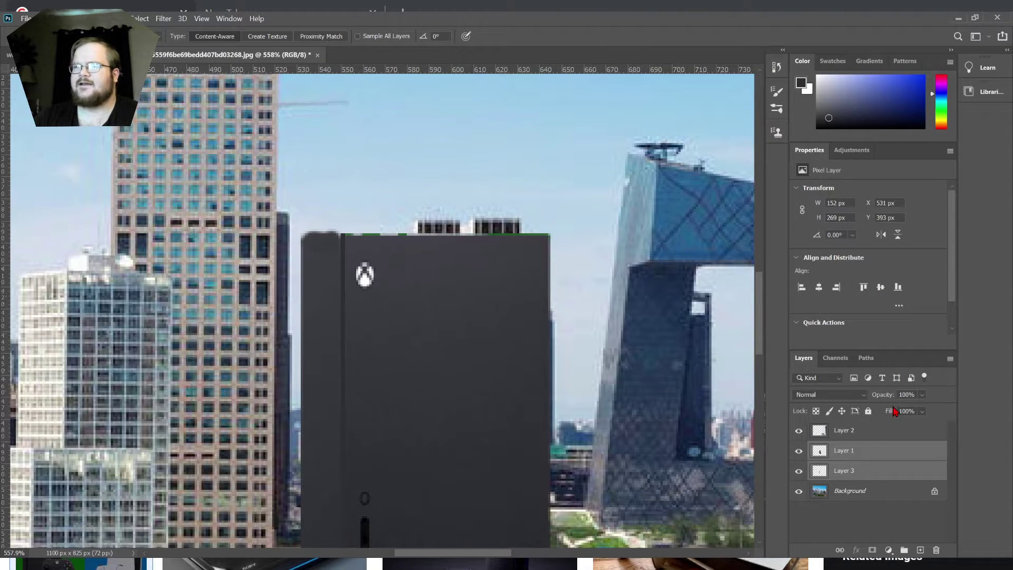
# Step: Merge Layer 3 with the Xbox layer and clean up the console's upper corner and top edge by healing and erasing
pyautogui.hotkey('ctrl', 'e')
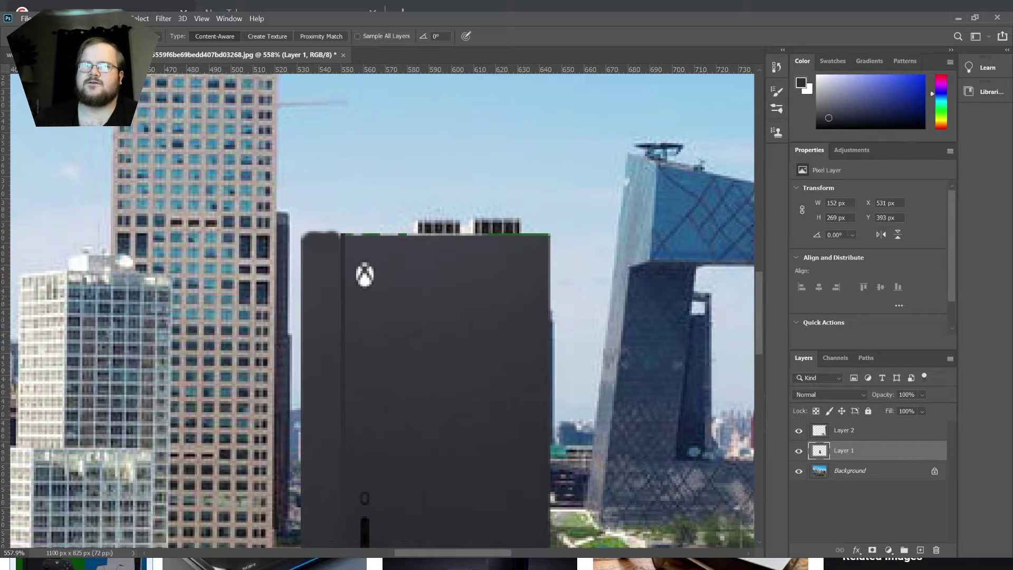
pyautogui.click(306, 242)
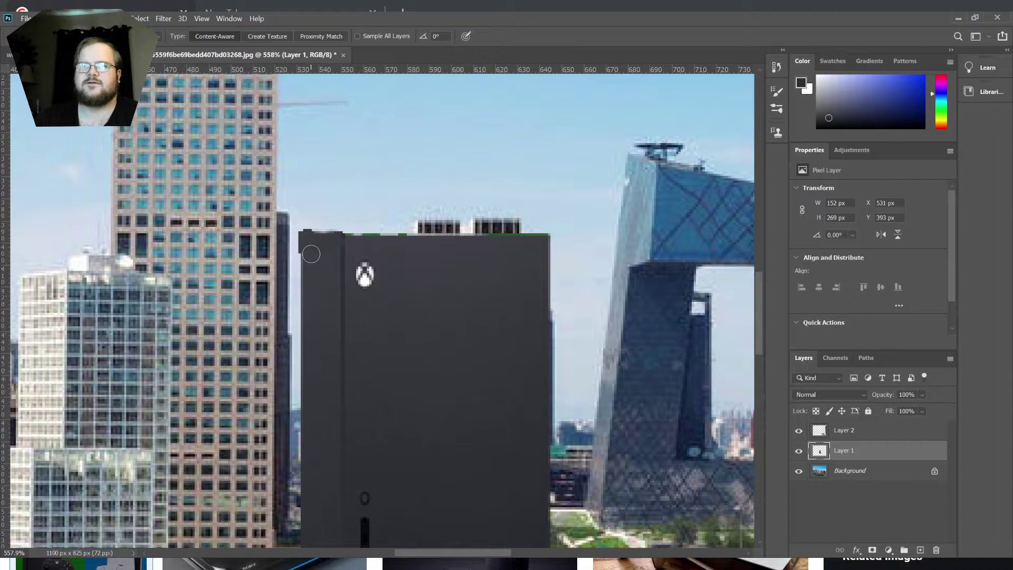
pyautogui.press('e')
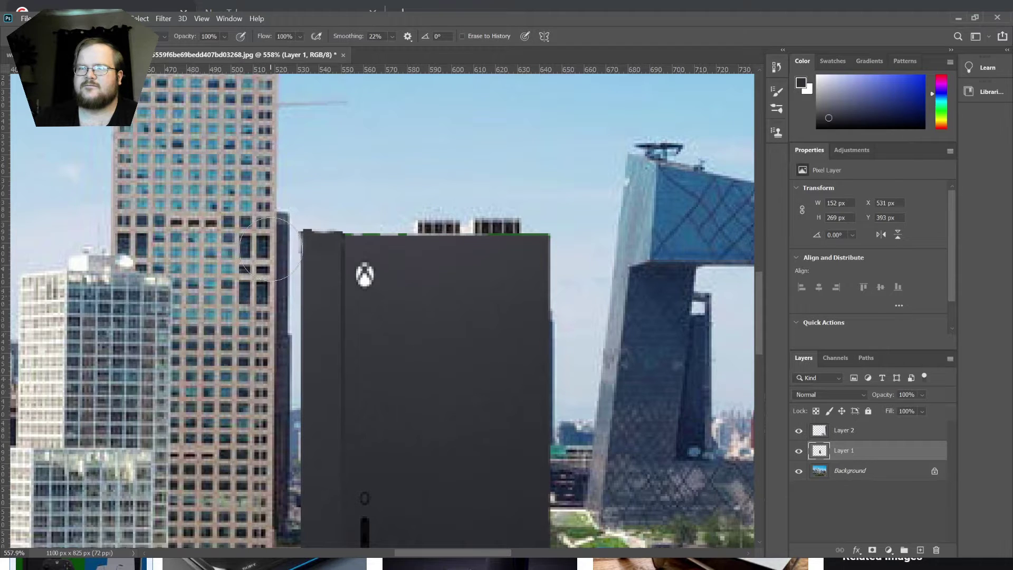
pyautogui.moveTo(298, 200); pyautogui.dragTo(366, 200)
pyautogui.press('z')
pyautogui.moveTo(252, 381); pyautogui.dragTo(197, 363)
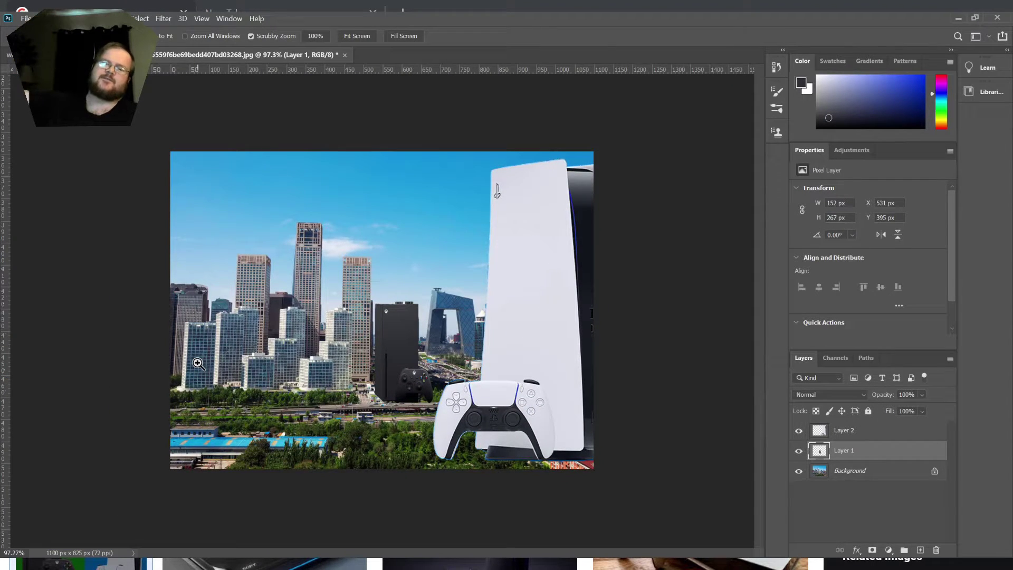